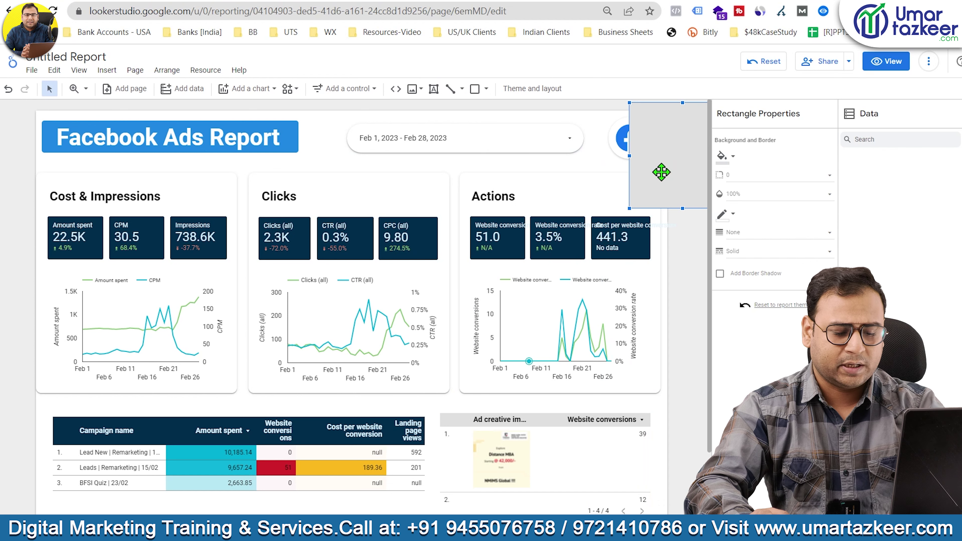
Delete the grey rectangle overlapping the Facebook logo and change the Actions section heading to "Conversions".
{"action": "key", "text": "Delete"}
{"action": "left_click", "coordinate": [130, 190]}
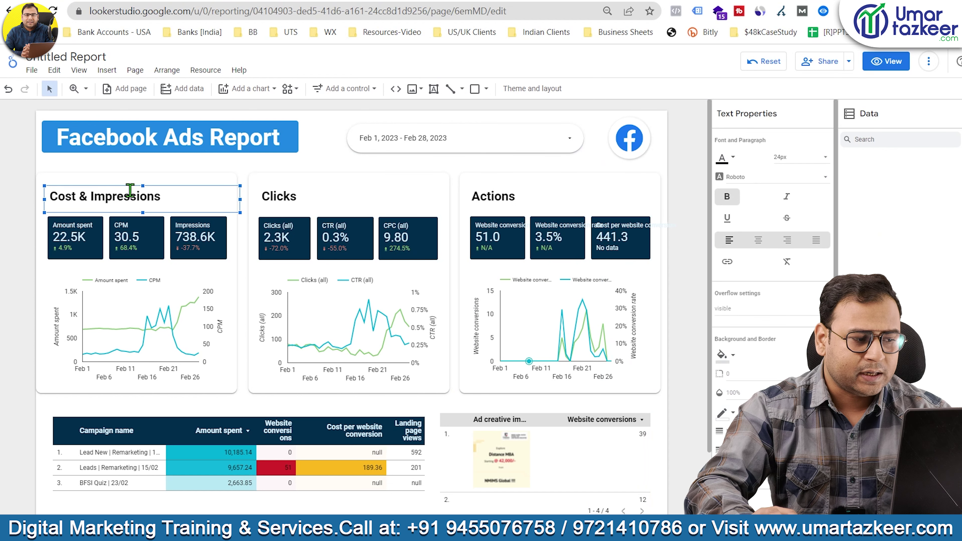
{"action": "left_click", "coordinate": [316, 187]}
{"action": "left_click", "coordinate": [529, 187]}
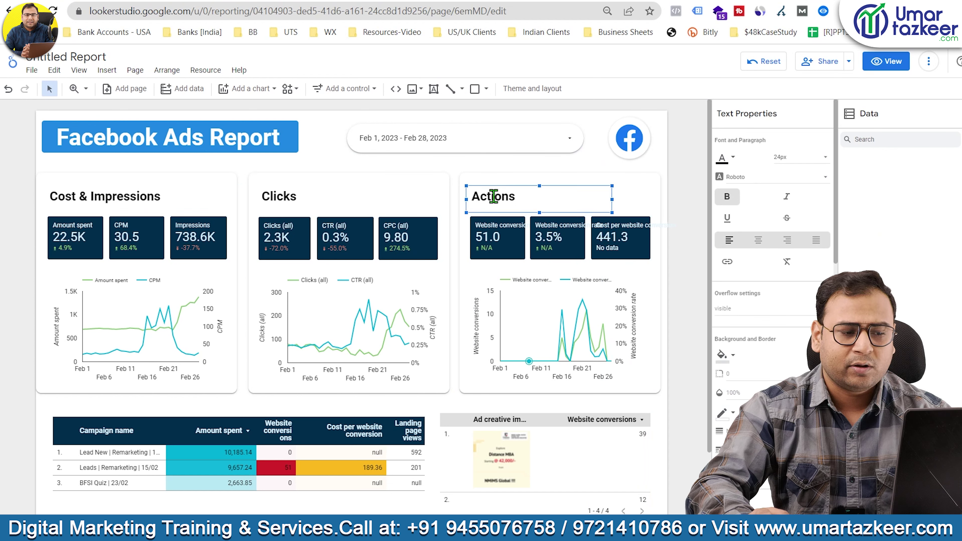
{"action": "double_click", "coordinate": [512, 196]}
{"action": "type", "text": "Conversions"}
Examine the scorecards in the Cost & Impressions, Clicks and Conversions sections one after another.
{"action": "left_click", "coordinate": [85, 233]}
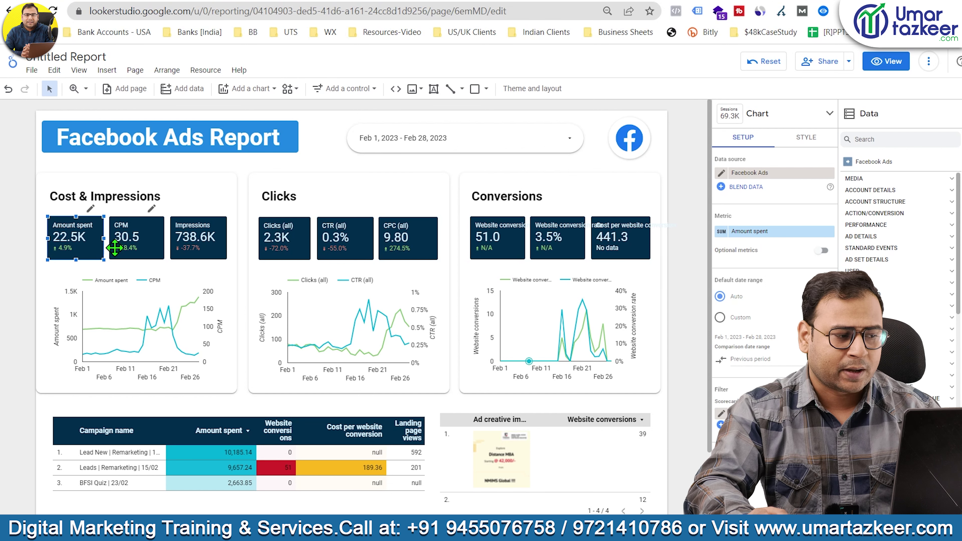
{"action": "left_click", "coordinate": [153, 226]}
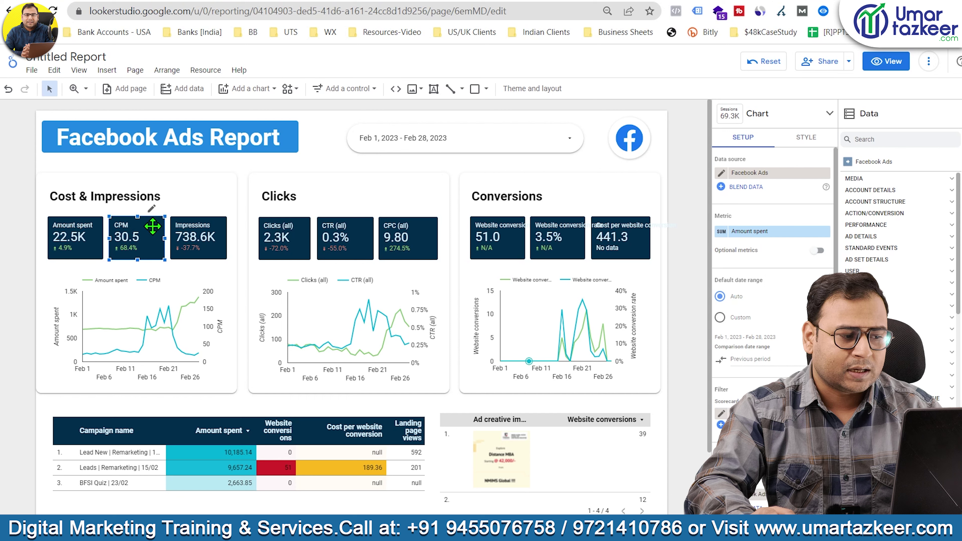
{"action": "left_click", "coordinate": [200, 235]}
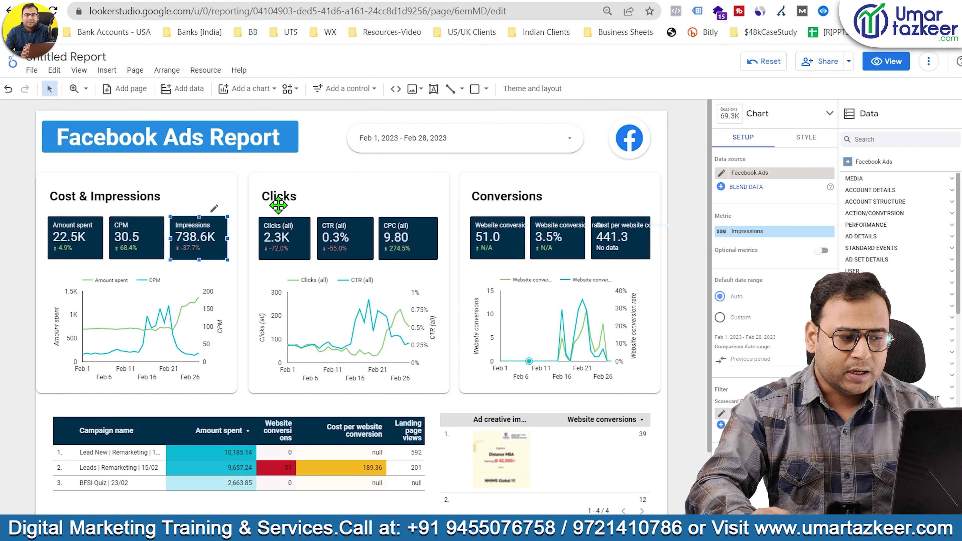
{"action": "left_click", "coordinate": [295, 237]}
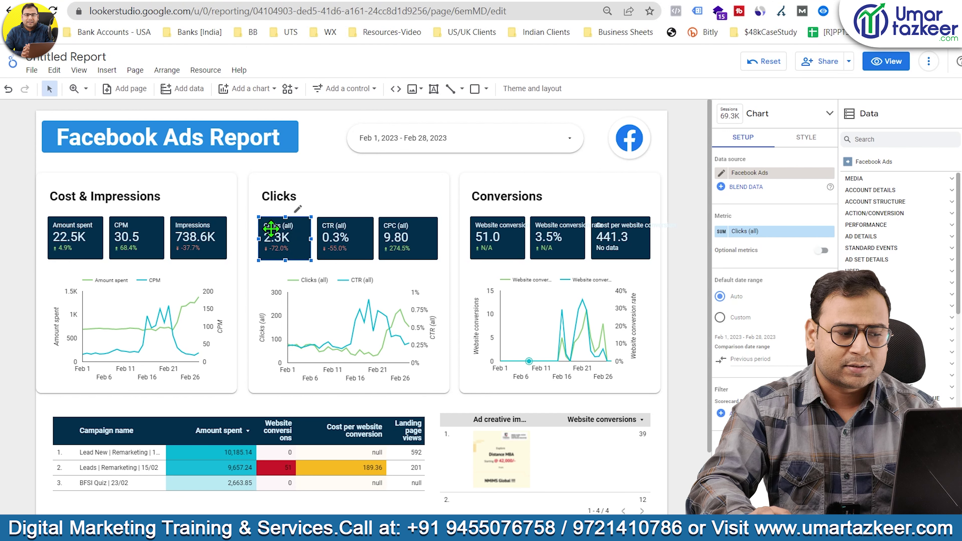
{"action": "left_click", "coordinate": [335, 229]}
{"action": "left_click", "coordinate": [419, 238]}
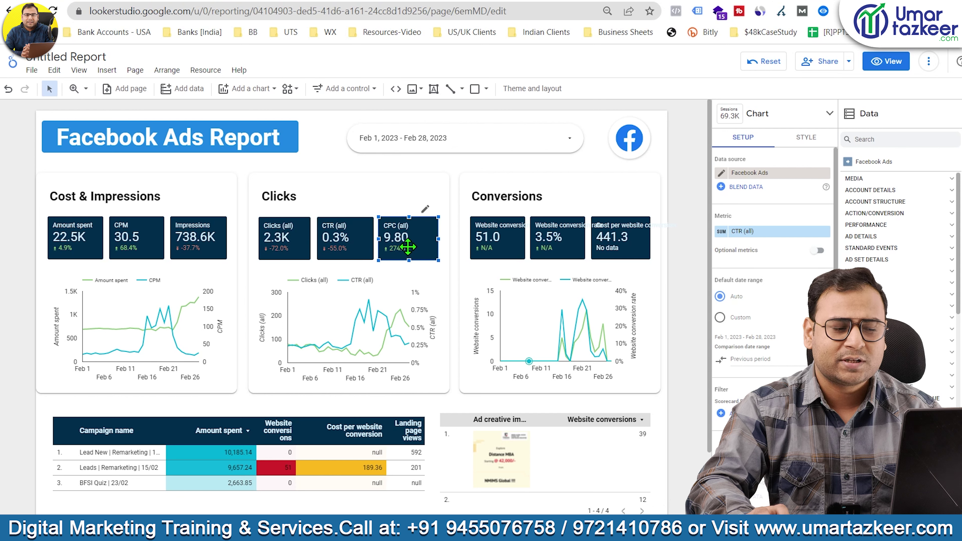
{"action": "left_click", "coordinate": [507, 198]}
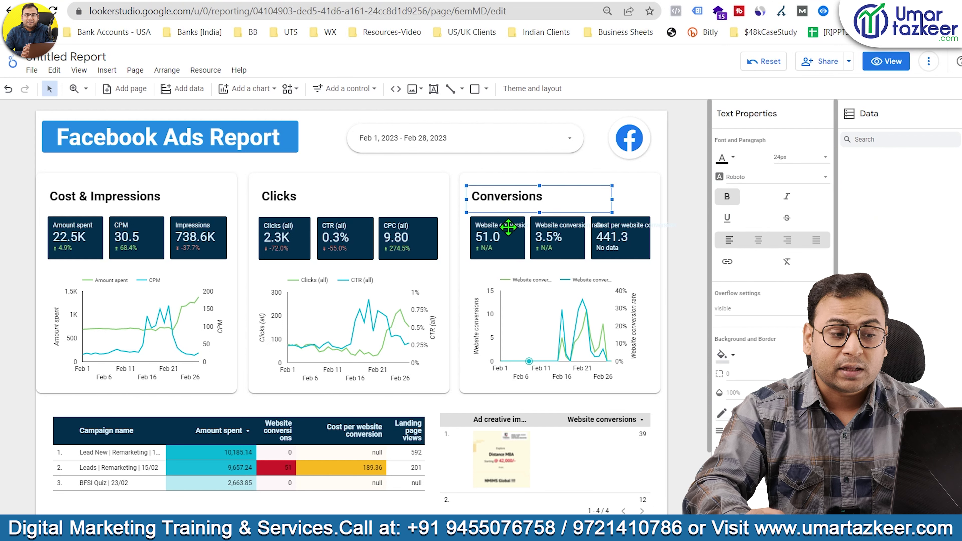
{"action": "left_click", "coordinate": [512, 254]}
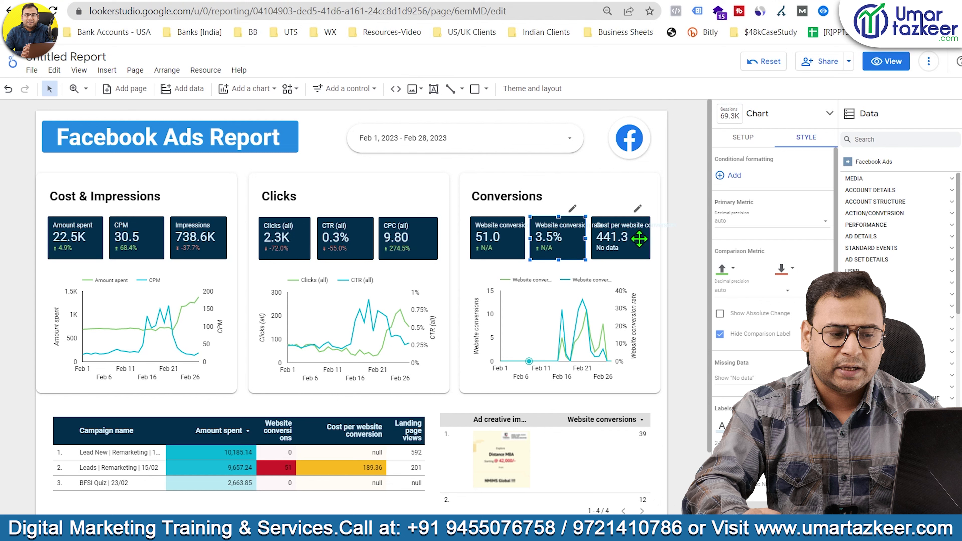
{"action": "left_click", "coordinate": [624, 241]}
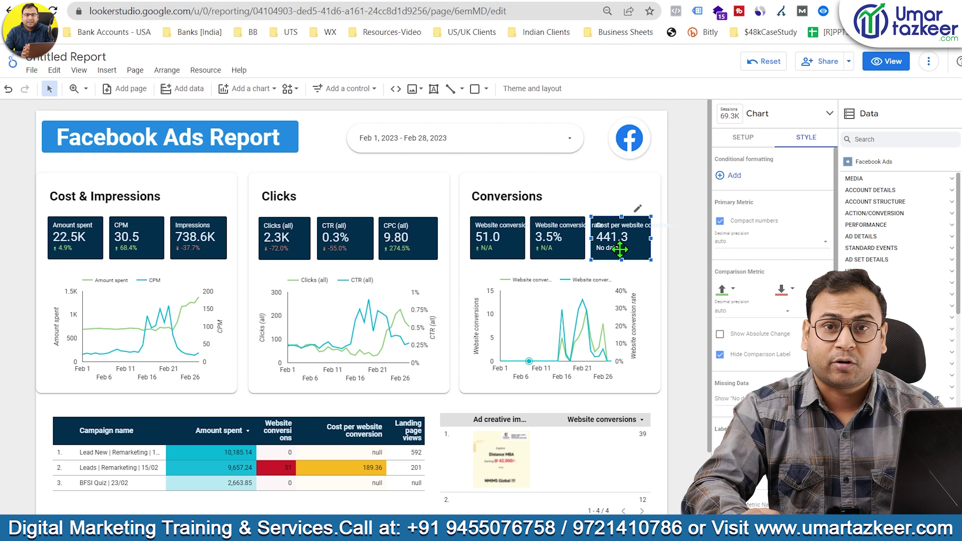
Inspect the dimension and metrics set up for the line charts in the Conversions, Clicks and Cost & Impressions sections.
{"action": "left_click", "coordinate": [541, 310]}
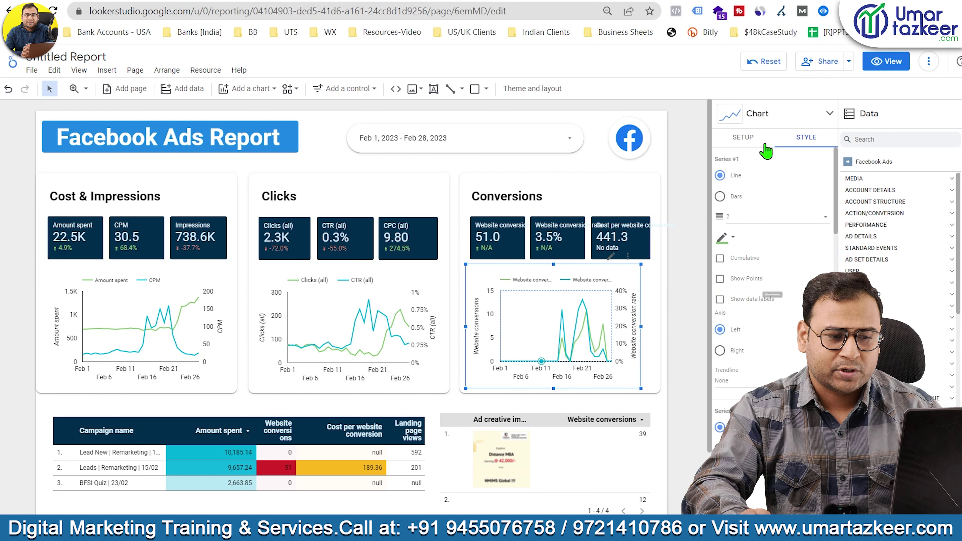
{"action": "left_click", "coordinate": [742, 139]}
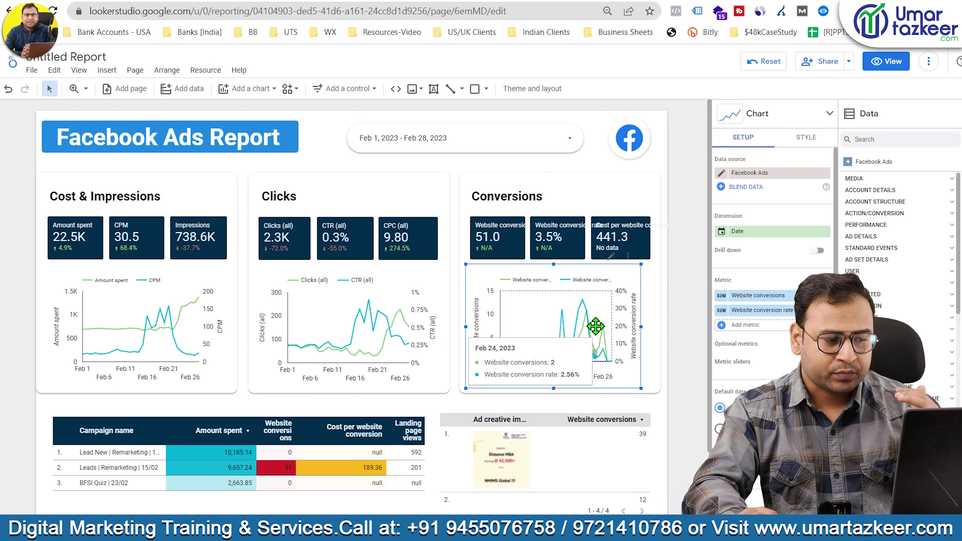
{"action": "left_click", "coordinate": [329, 319]}
{"action": "left_click", "coordinate": [122, 284]}
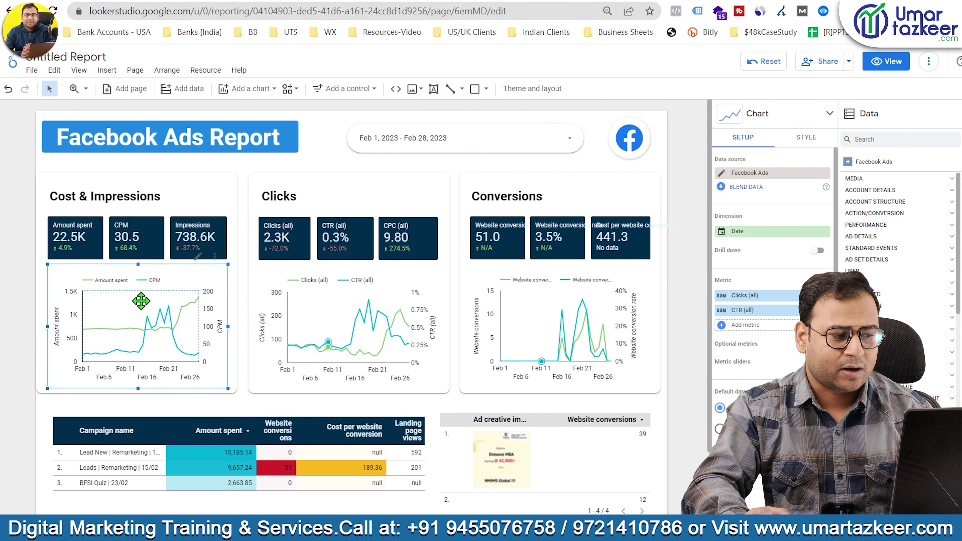
{"action": "left_click", "coordinate": [687, 324]}
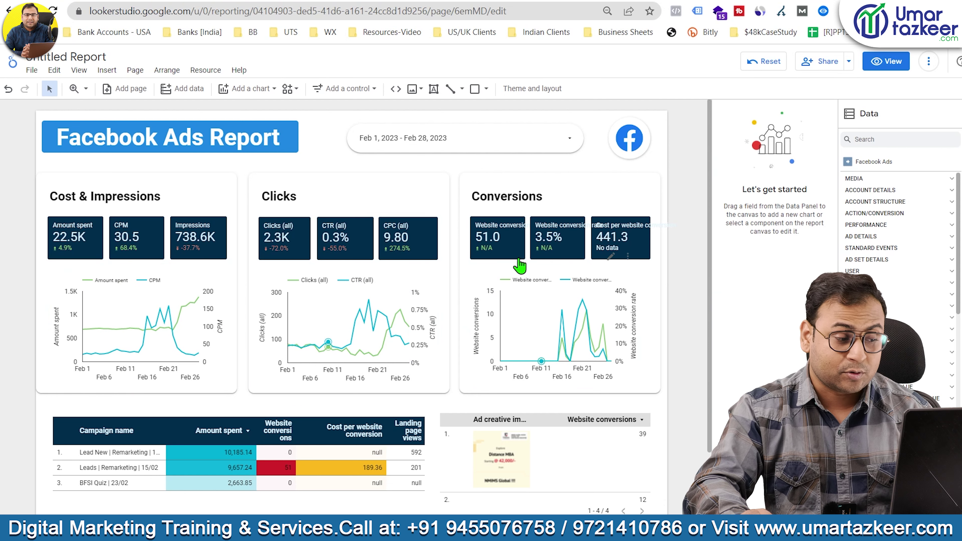
Widen the Website conversions column slightly in the campaign performance table.
{"action": "scroll", "coordinate": [492, 271], "scroll_direction": "down", "scroll_amount": 2}
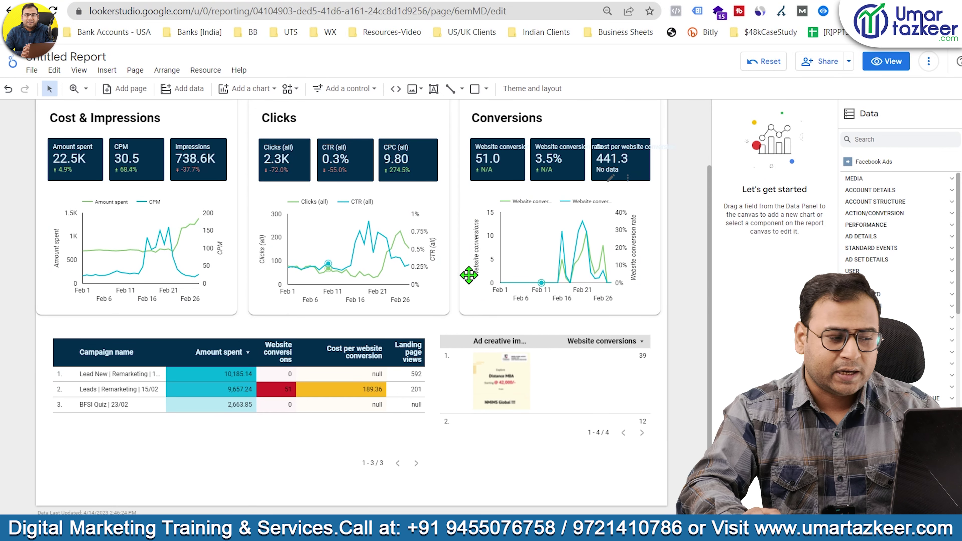
{"action": "left_click", "coordinate": [109, 351]}
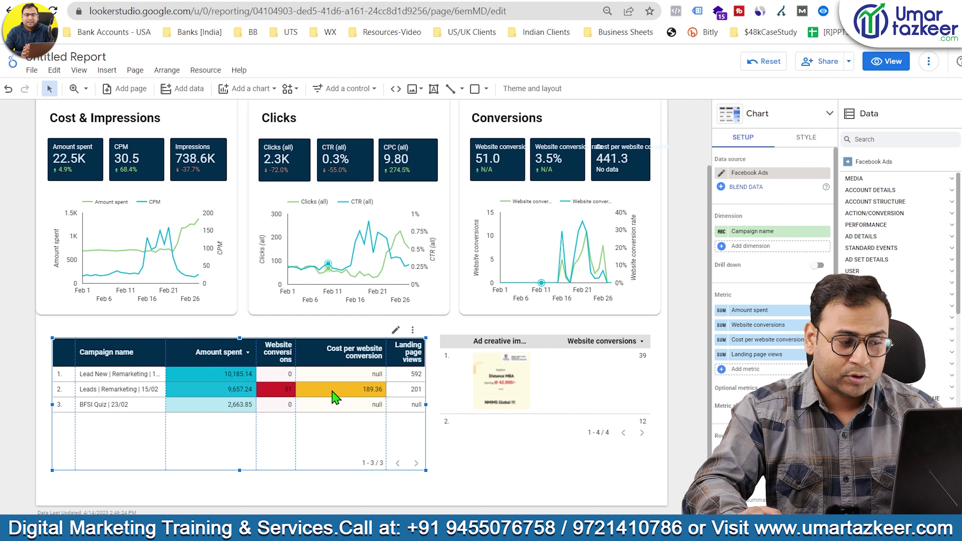
{"action": "scroll", "coordinate": [541, 198], "scroll_direction": "up", "scroll_amount": 2}
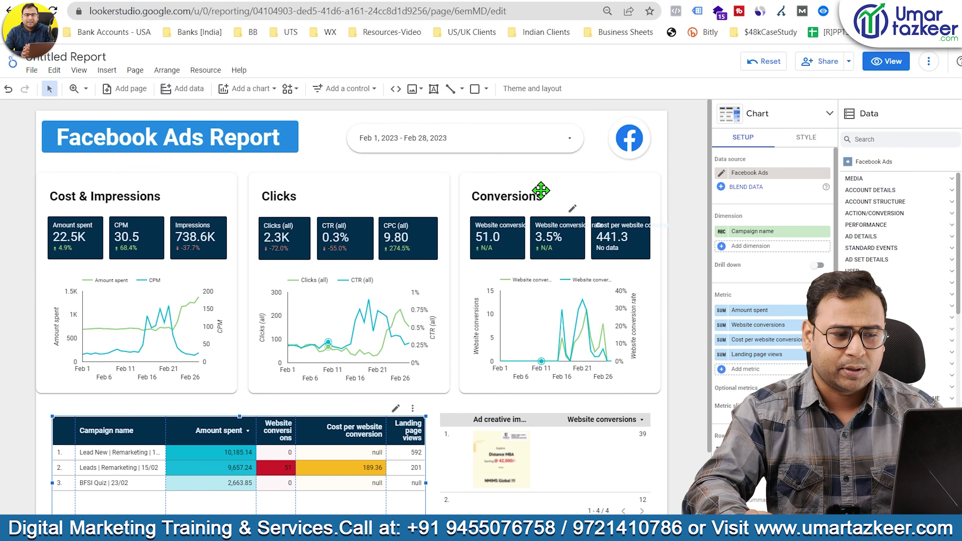
{"action": "scroll", "coordinate": [542, 379], "scroll_direction": "down", "scroll_amount": 7}
{"action": "left_click", "coordinate": [541, 474]}
{"action": "left_click", "coordinate": [420, 383]}
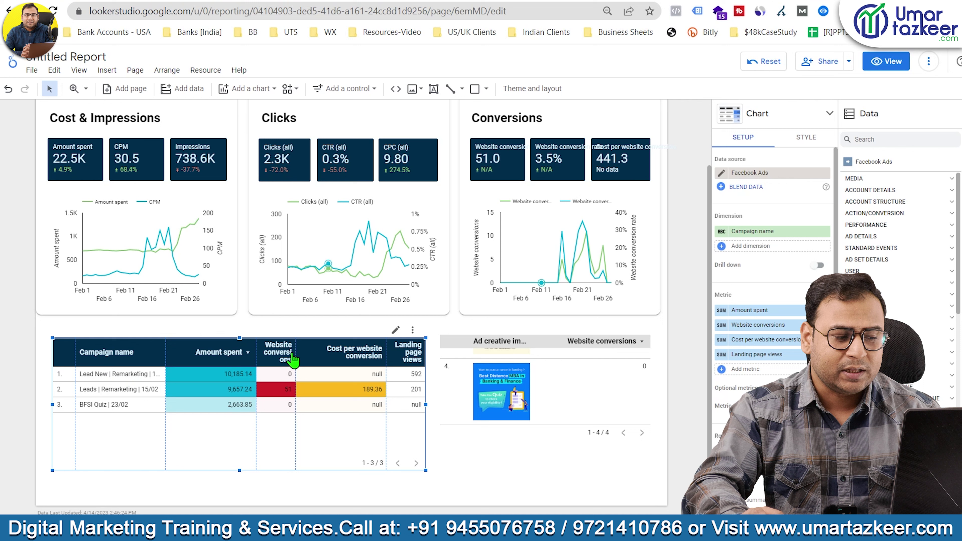
{"action": "mouse_move", "coordinate": [295, 349]}
{"action": "left_mouse_down"}
{"action": "mouse_move", "coordinate": [335, 351]}
{"action": "mouse_move", "coordinate": [300, 351]}
{"action": "left_mouse_up"}
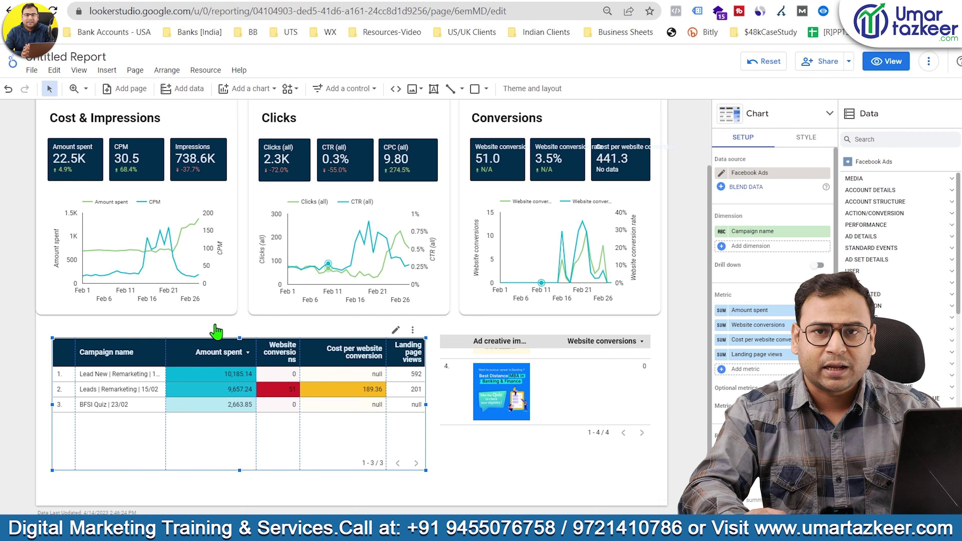
Browse the field categories available in the Facebook Ads data source.
{"action": "scroll", "coordinate": [927, 353], "scroll_direction": "down", "scroll_amount": 10}
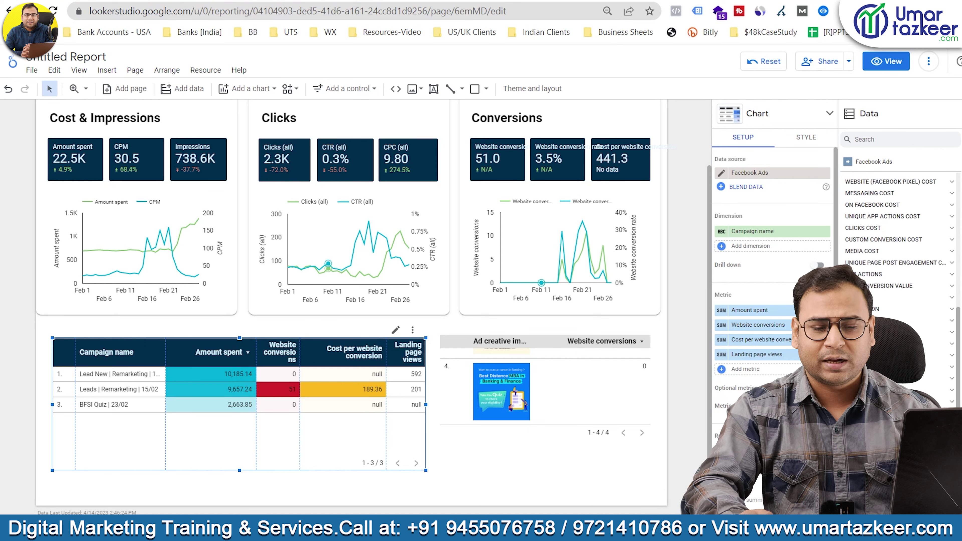
{"action": "scroll", "coordinate": [924, 371], "scroll_direction": "up", "scroll_amount": 10}
{"action": "scroll", "coordinate": [921, 387], "scroll_direction": "up", "scroll_amount": 1}
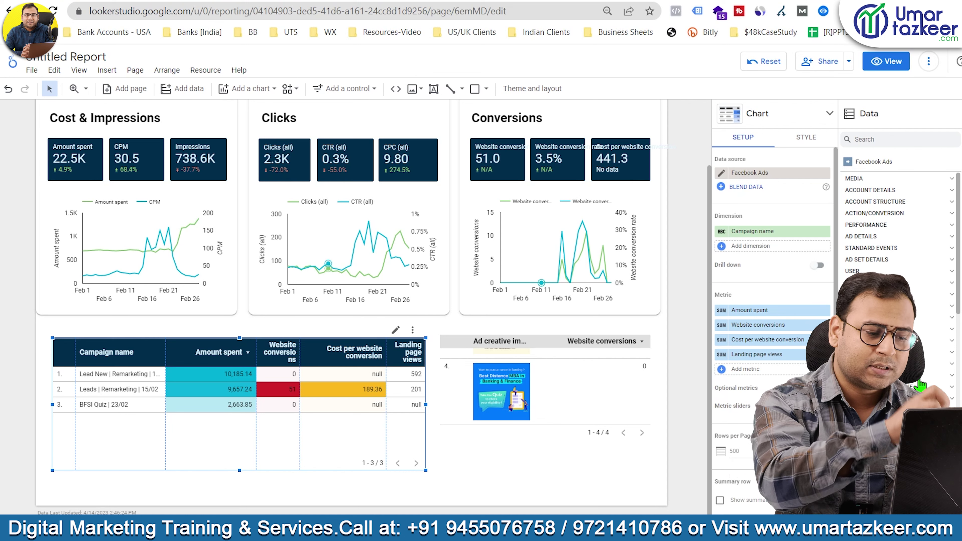
Examine the ad creative table's rows and its dimension and metric setup.
{"action": "left_click", "coordinate": [500, 343]}
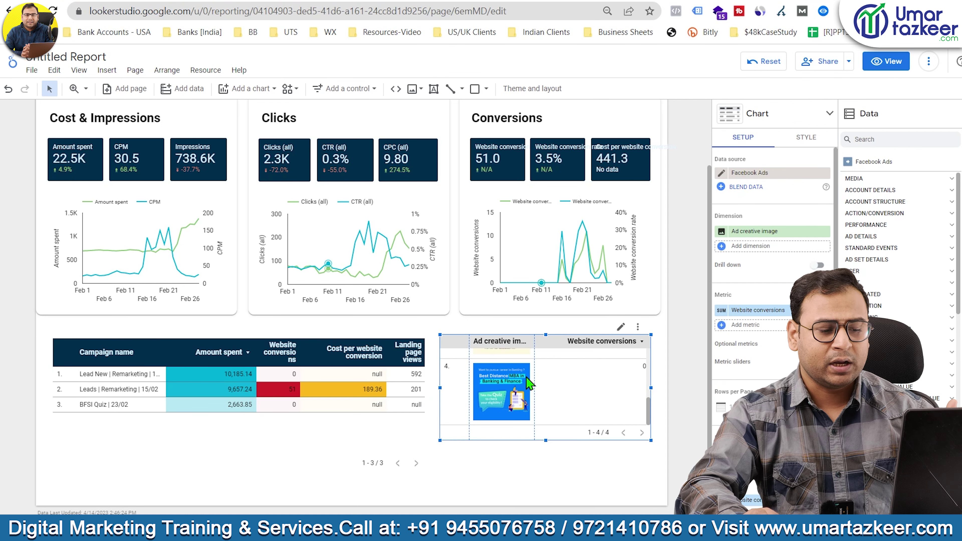
{"action": "scroll", "coordinate": [529, 385], "scroll_direction": "up", "scroll_amount": 5}
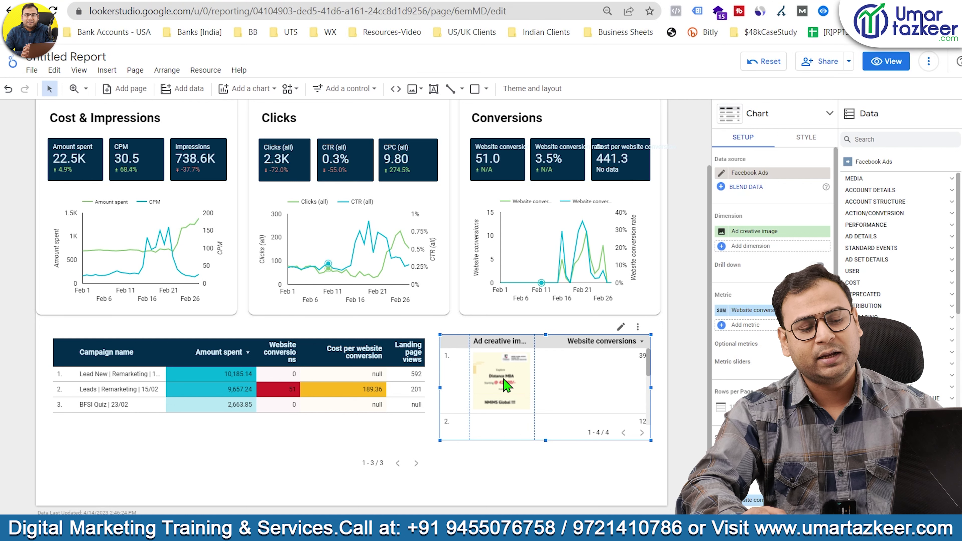
{"action": "scroll", "coordinate": [507, 386], "scroll_direction": "down", "scroll_amount": 2}
{"action": "scroll", "coordinate": [509, 385], "scroll_direction": "up", "scroll_amount": 3}
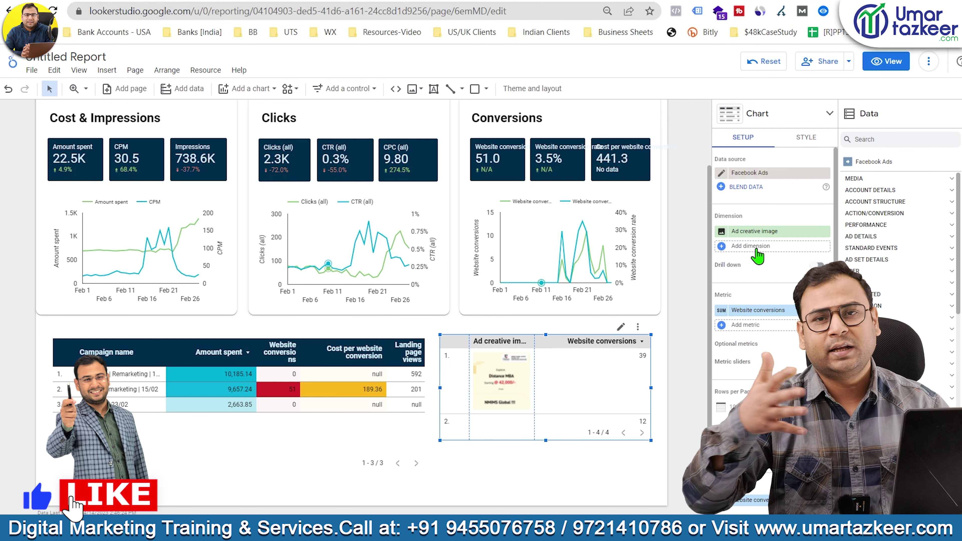
{"action": "scroll", "coordinate": [335, 178], "scroll_direction": "up", "scroll_amount": 3}
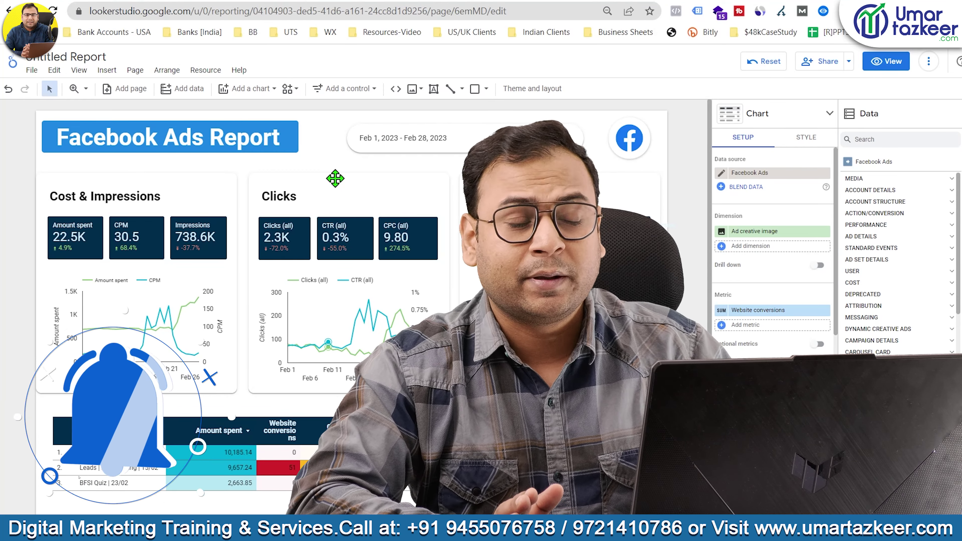